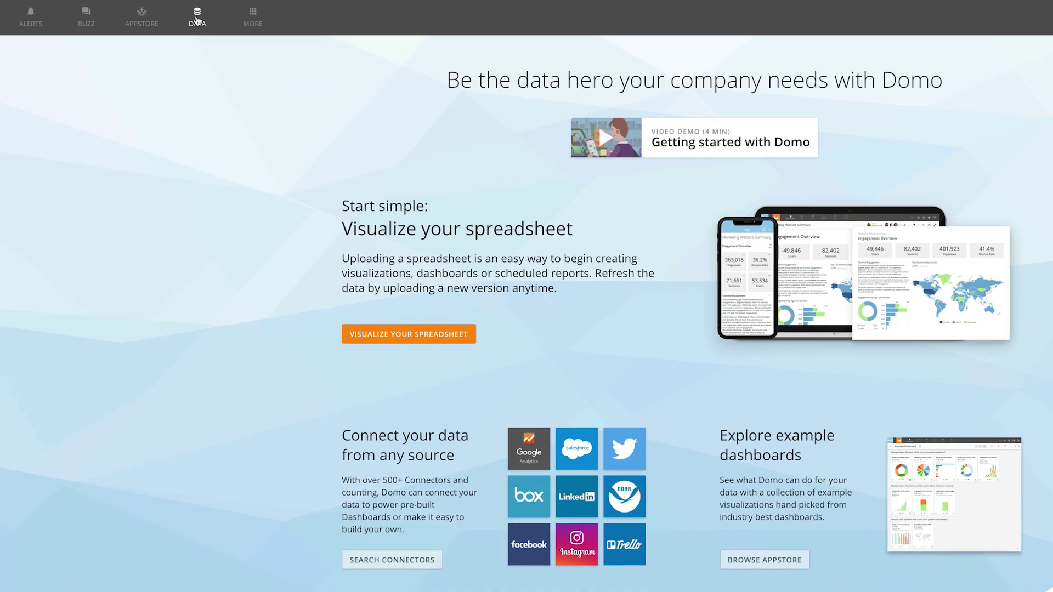
Step: Open the Data Center listing all 358 datasets with owners, rows and cards
click(246, 12)
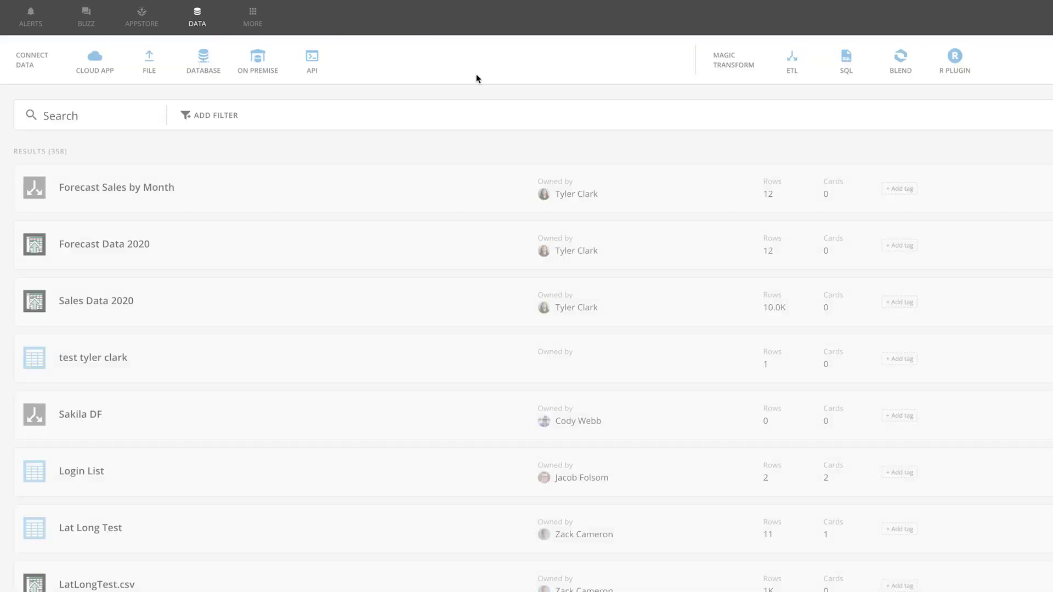
Step: Create a MySQL DataFlow 'Forecast and Sales' described as 'Combining forecast and aggregated sales data'
click(847, 70)
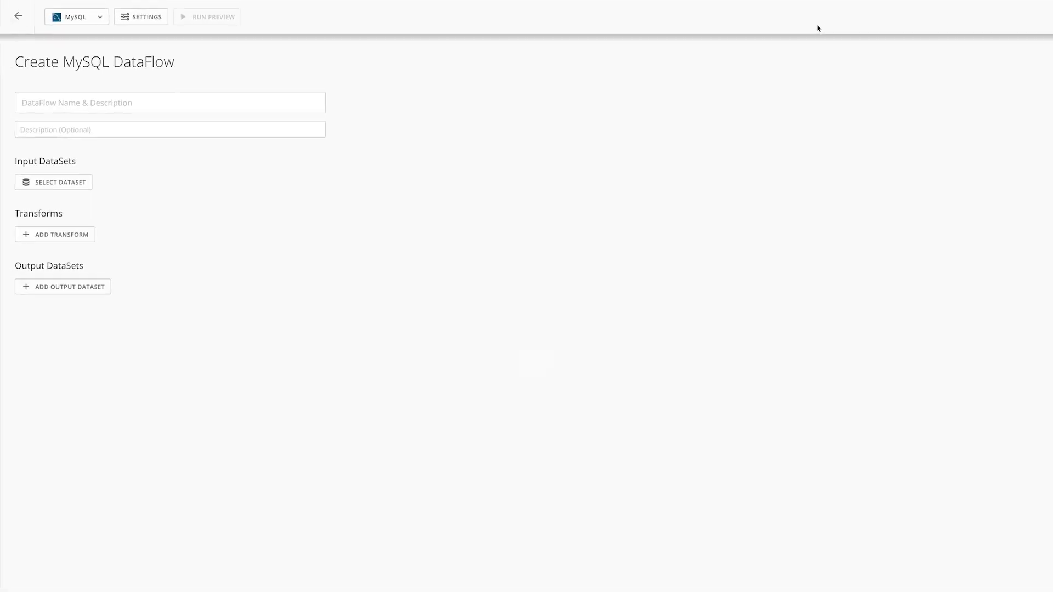
click(155, 104)
text(For)
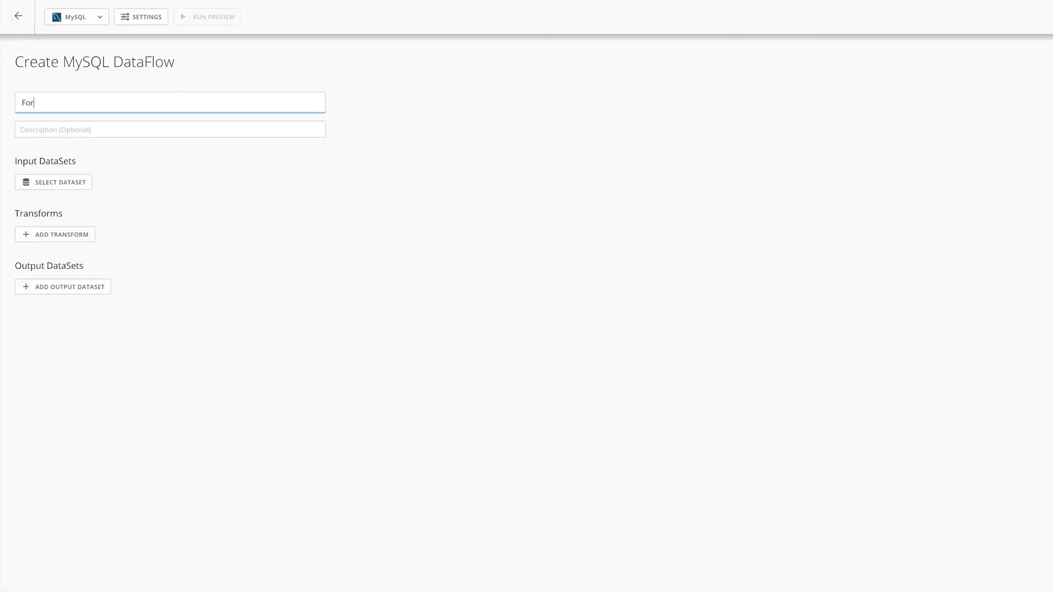
text(ecast and Sales)
click(145, 125)
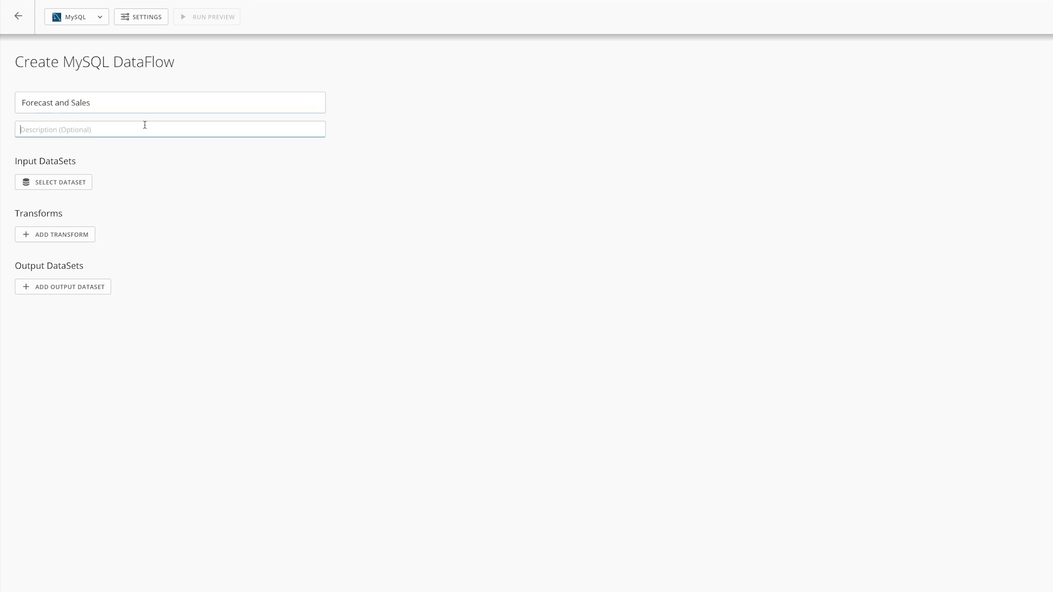
text(Combining )
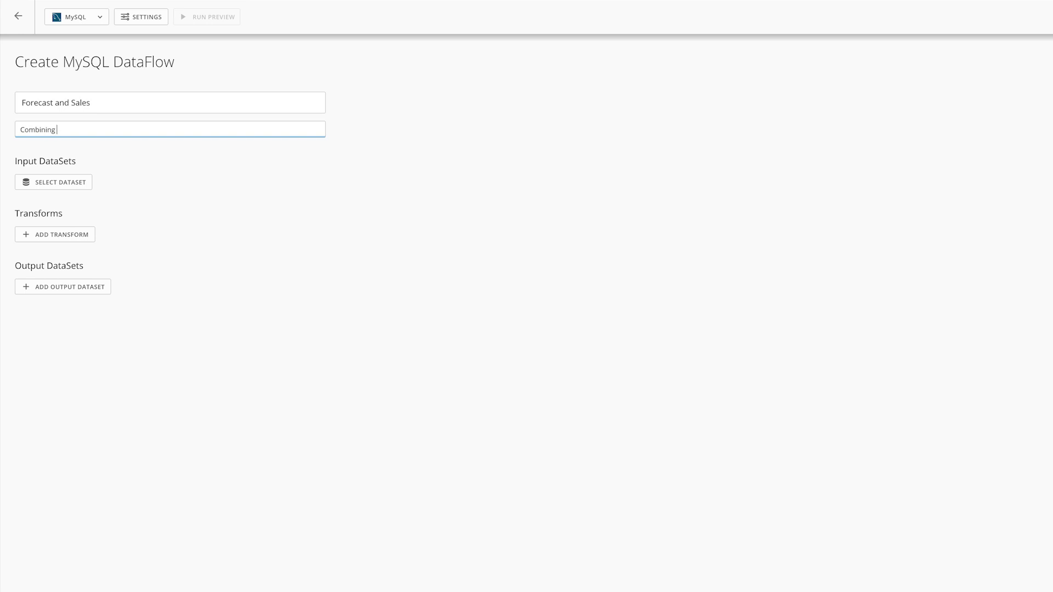
text(forecast and aggregated sales data)
Step: Search '2020' and add Sales Data 2020 and Forecast Data 2020 as inputs
click(71, 186)
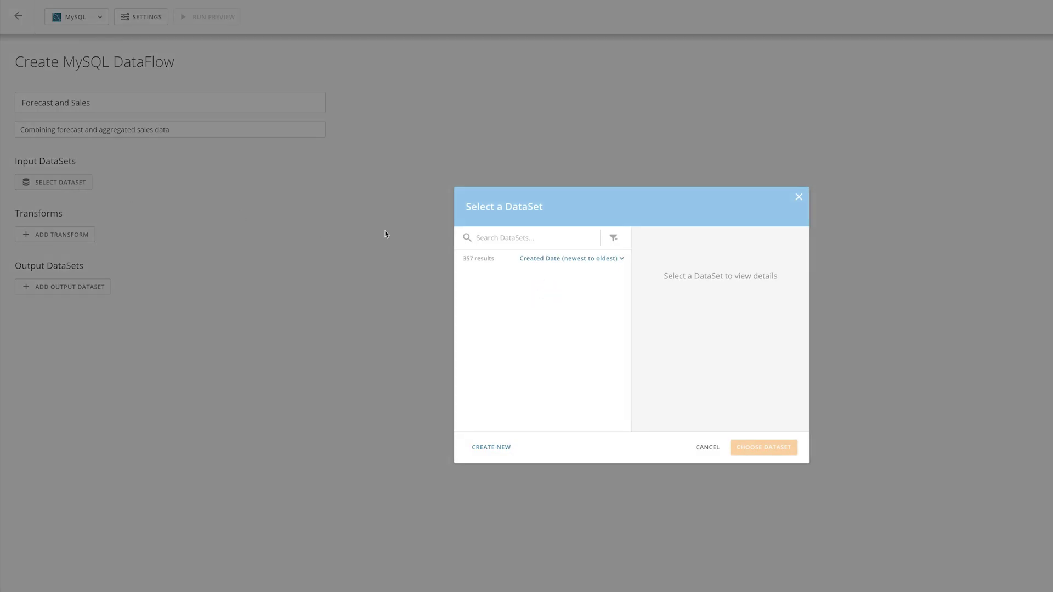
text(2020)
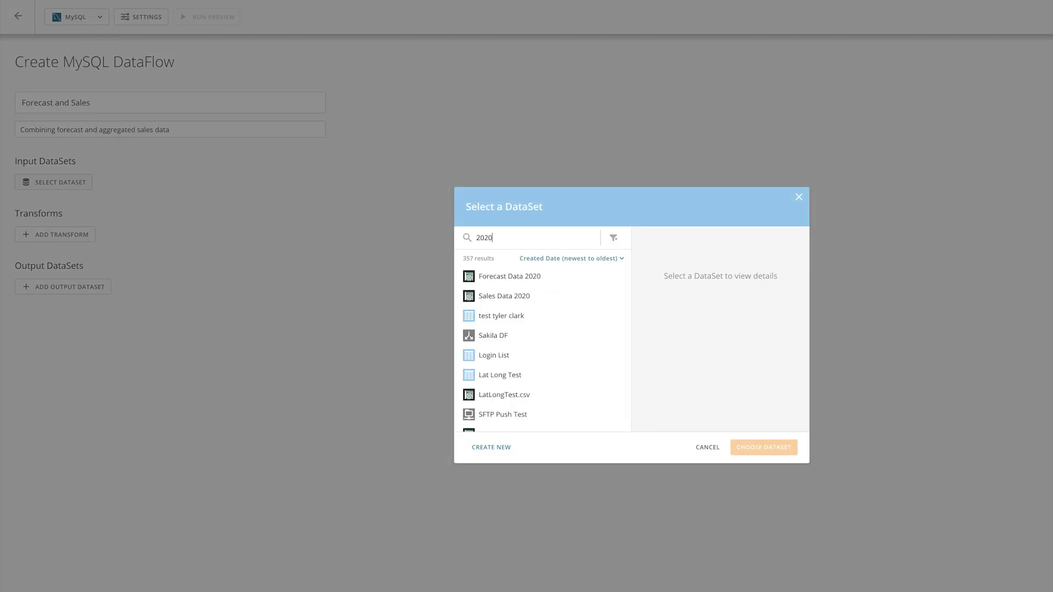
click(510, 296)
click(746, 446)
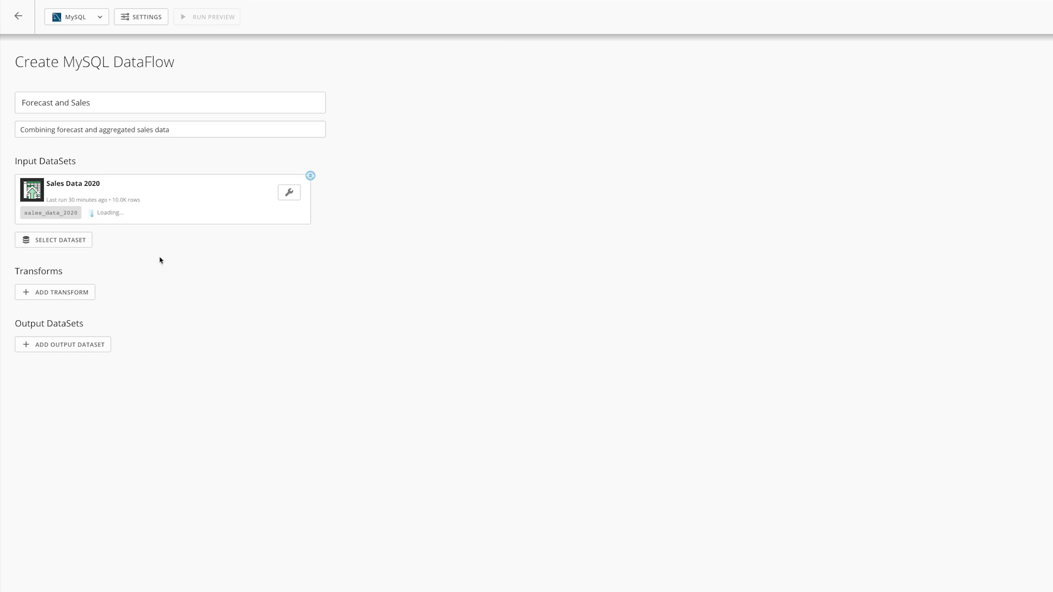
click(60, 244)
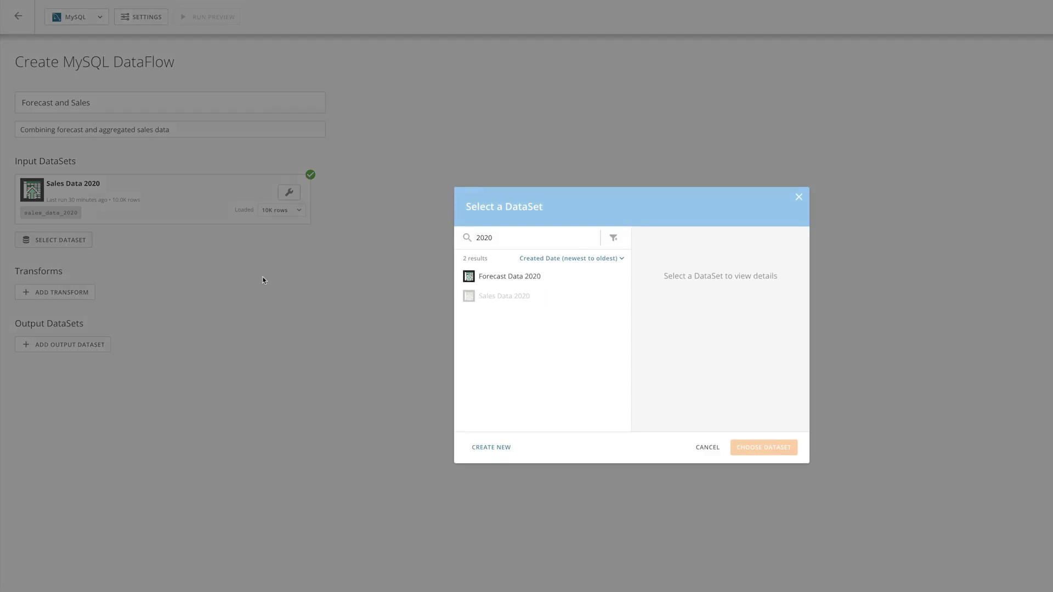
click(498, 280)
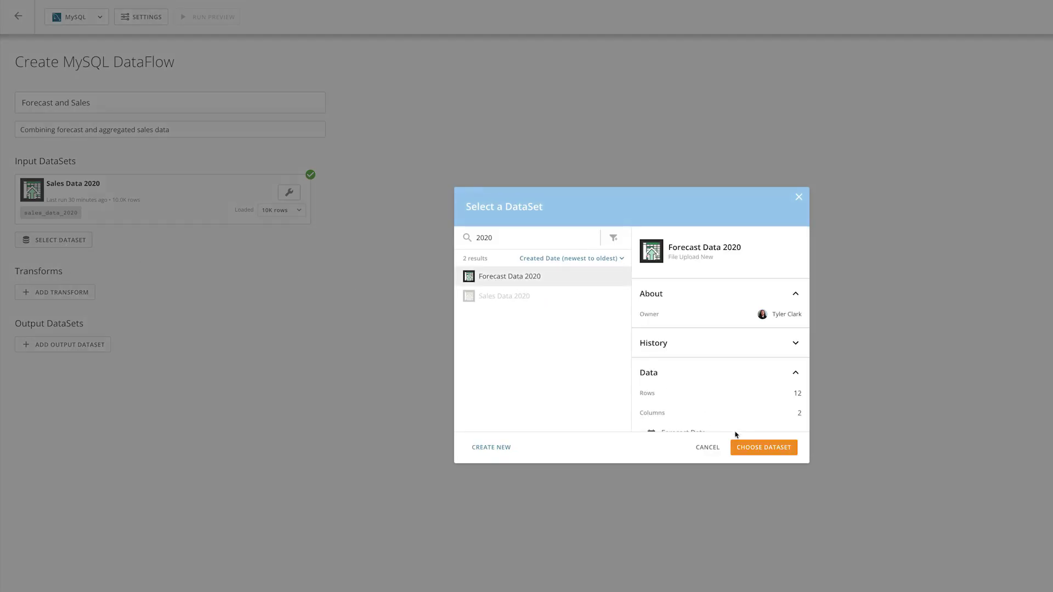
click(752, 446)
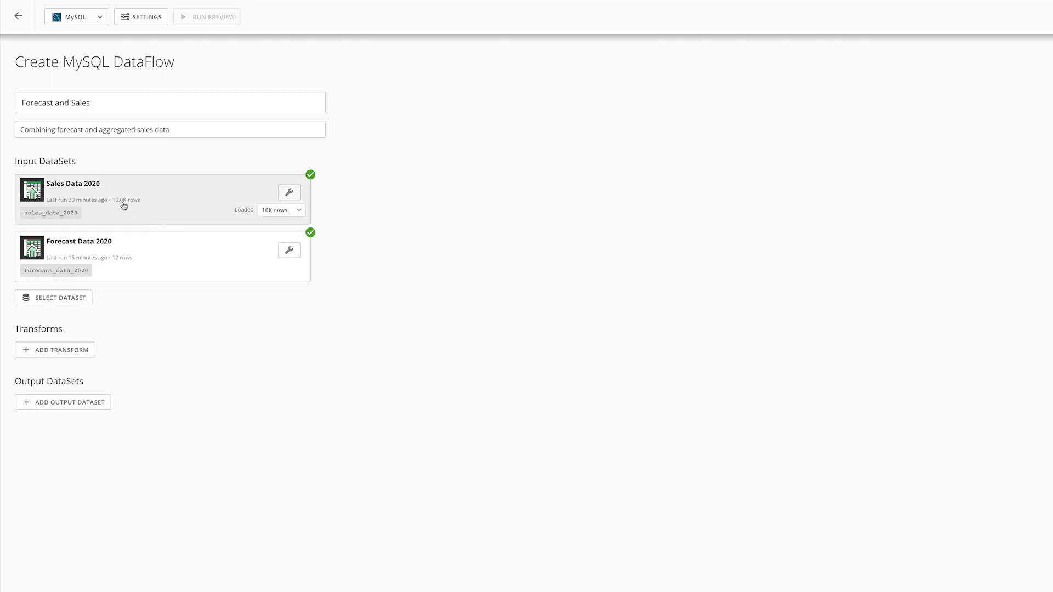
Step: Change the number of rows loaded for Sales Data 2020 and view its columns
click(281, 213)
click(270, 244)
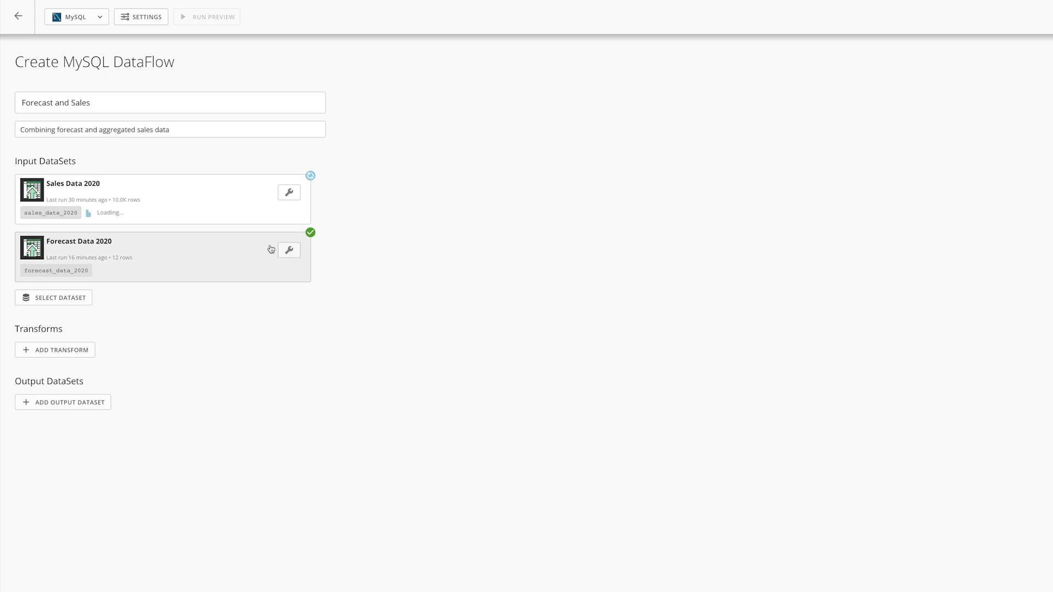
click(226, 205)
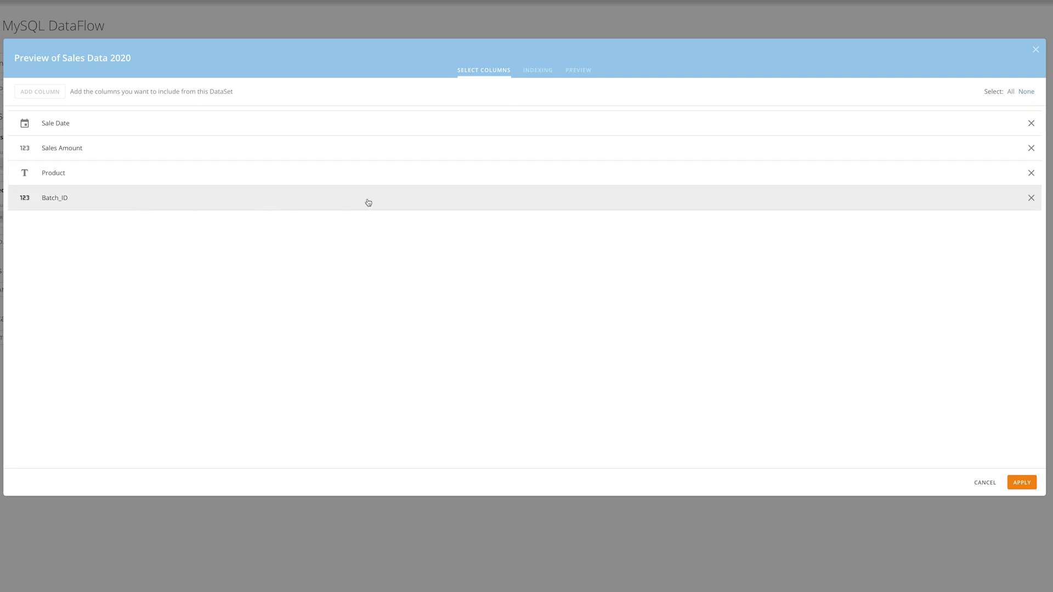
Step: Remove Batch_ID from Sales Data 2020, review indexing and preview, then apply
click(1031, 198)
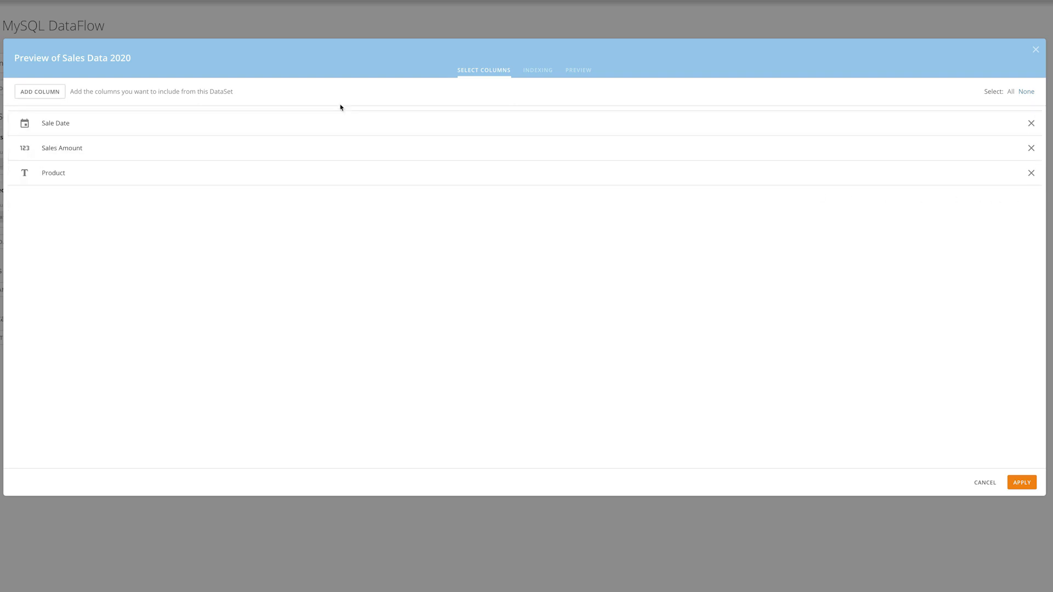
click(548, 78)
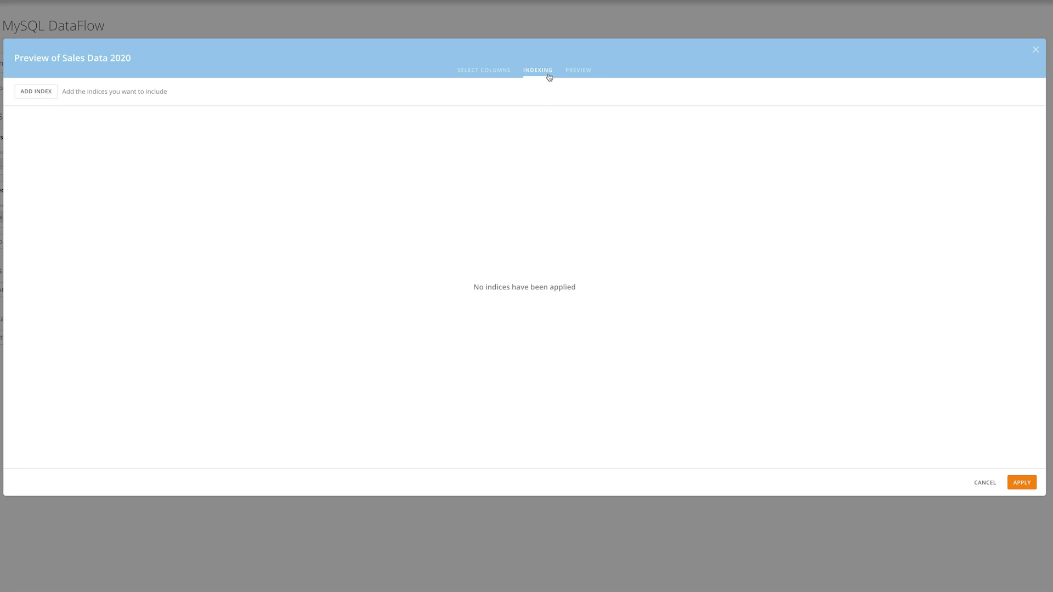
click(572, 77)
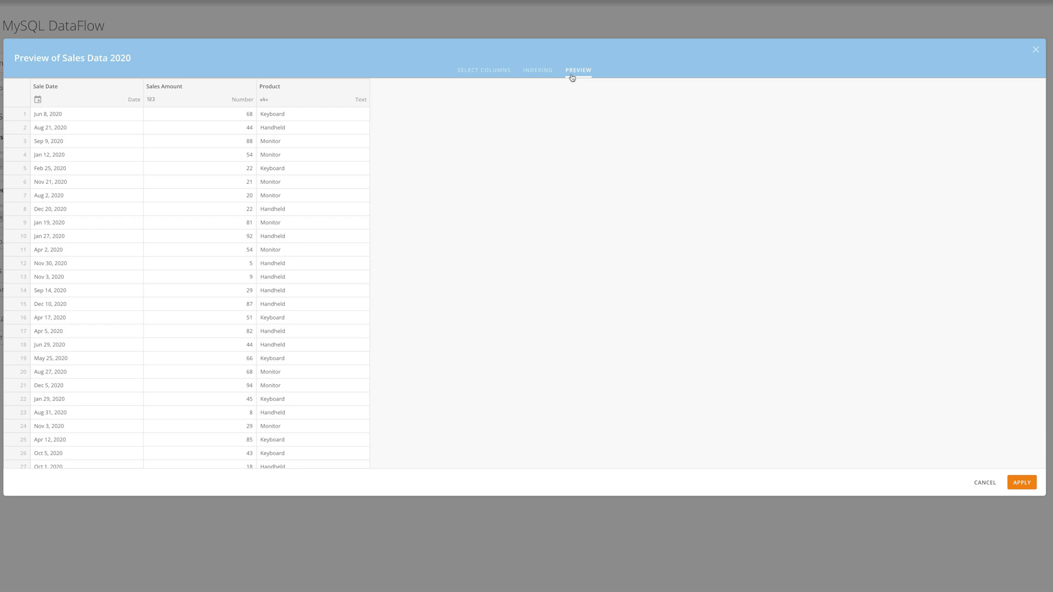
click(1021, 482)
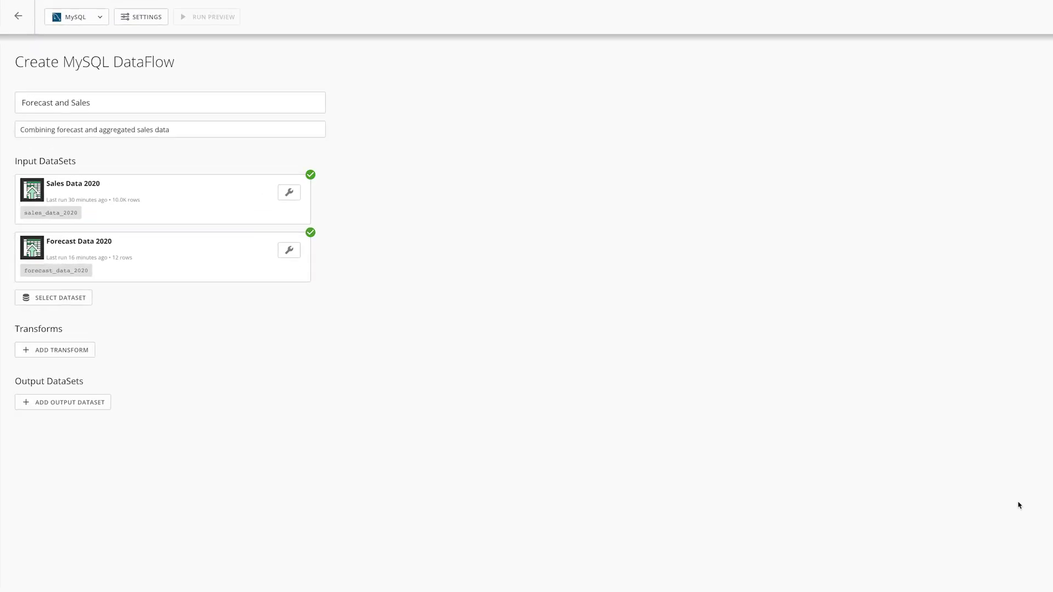
Step: Add a table transform summing Sales Amount by LAST_DAY(Sale Date) from sales_data_2020
click(75, 352)
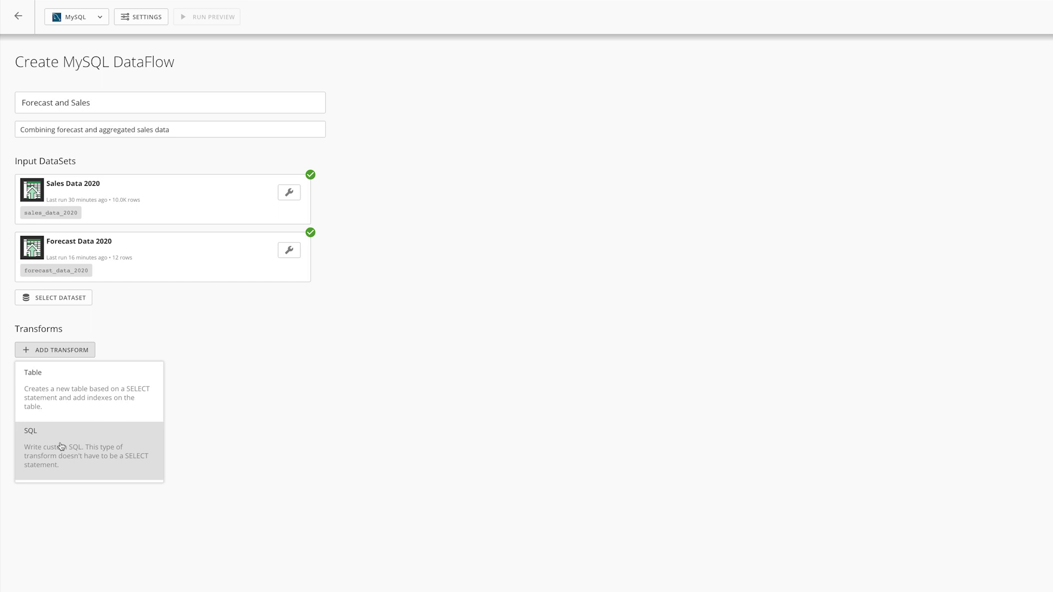
click(75, 408)
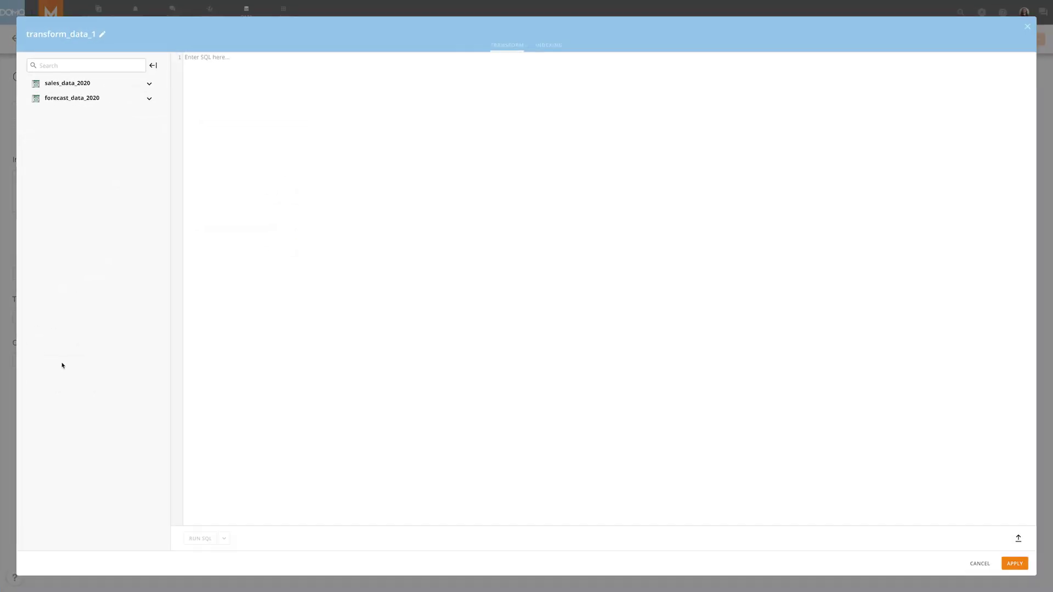
click(219, 68)
text(SELECT)
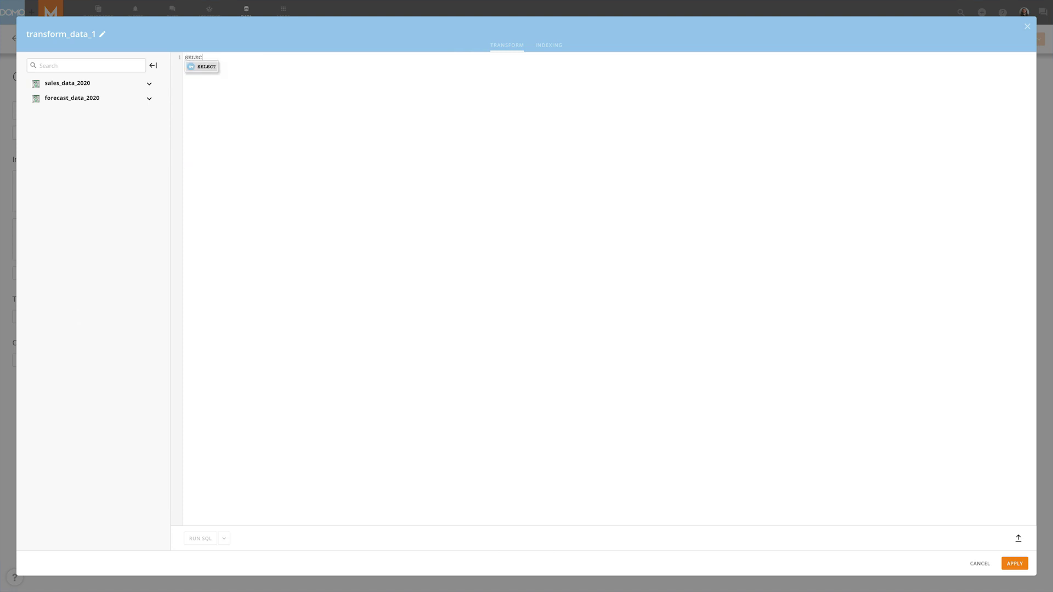
text( LAST_DAY)
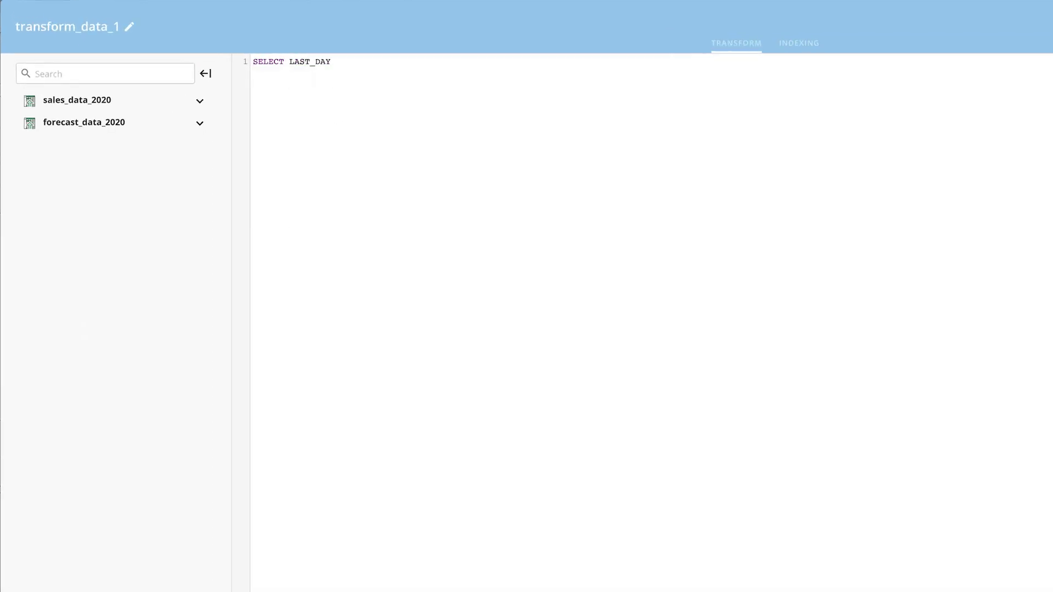
text((`s)
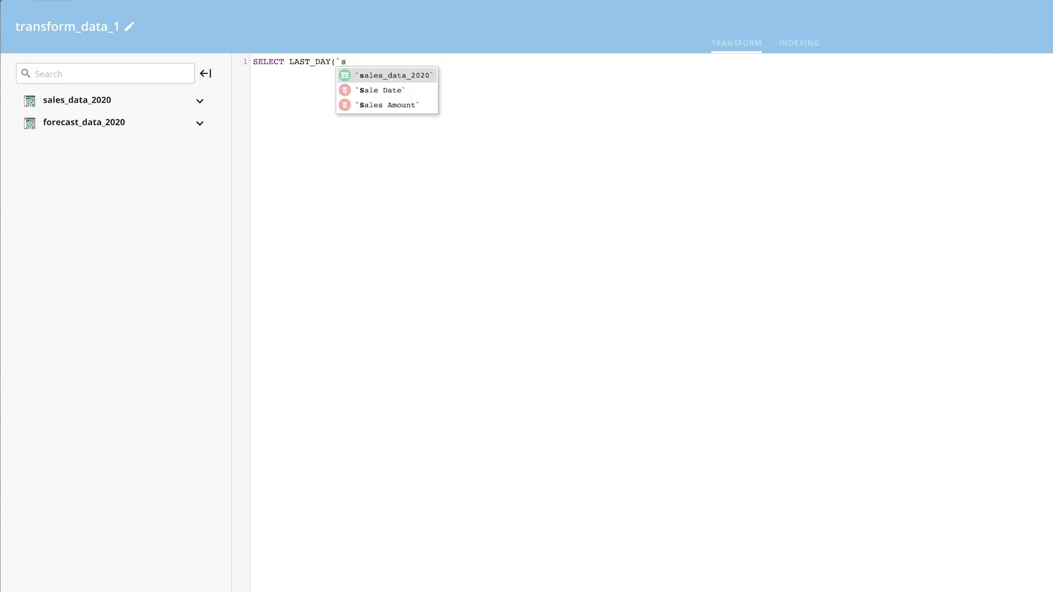
key(Down)
key(Return)
text() AS 'Sale Date')
key(Return)
text(,SUM(`Sales Amount`) AS 'Sales Amount')
key(Return)
text(FROM `sales_data_2020`)
key(Return)
text(GROUP BY LAST_DAY(`Sale Date`))
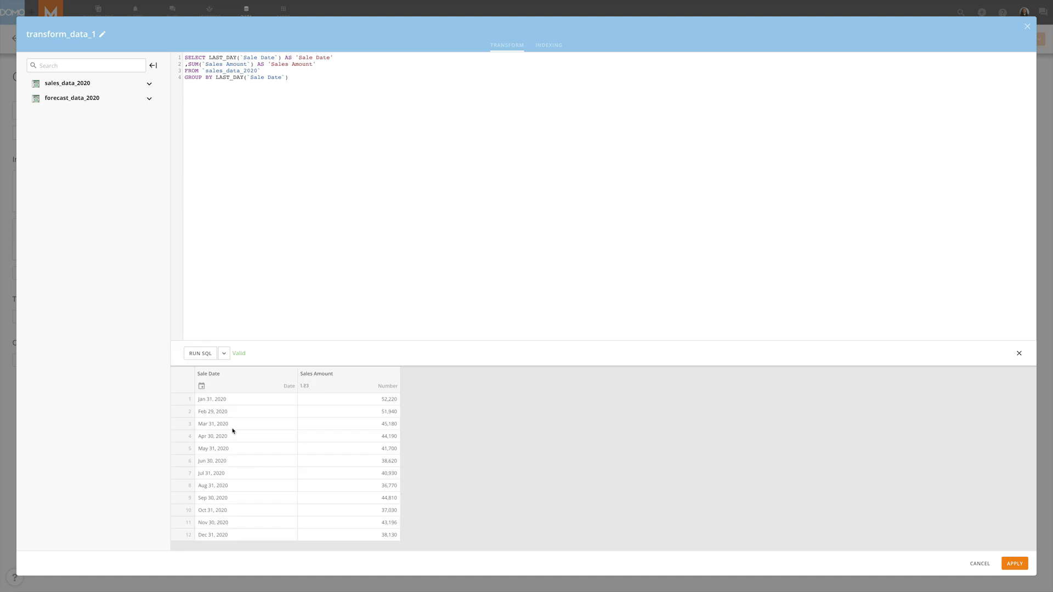
Step: Run the query, review its execution plan and indexing, and apply it as transform_data_1
click(223, 353)
click(183, 398)
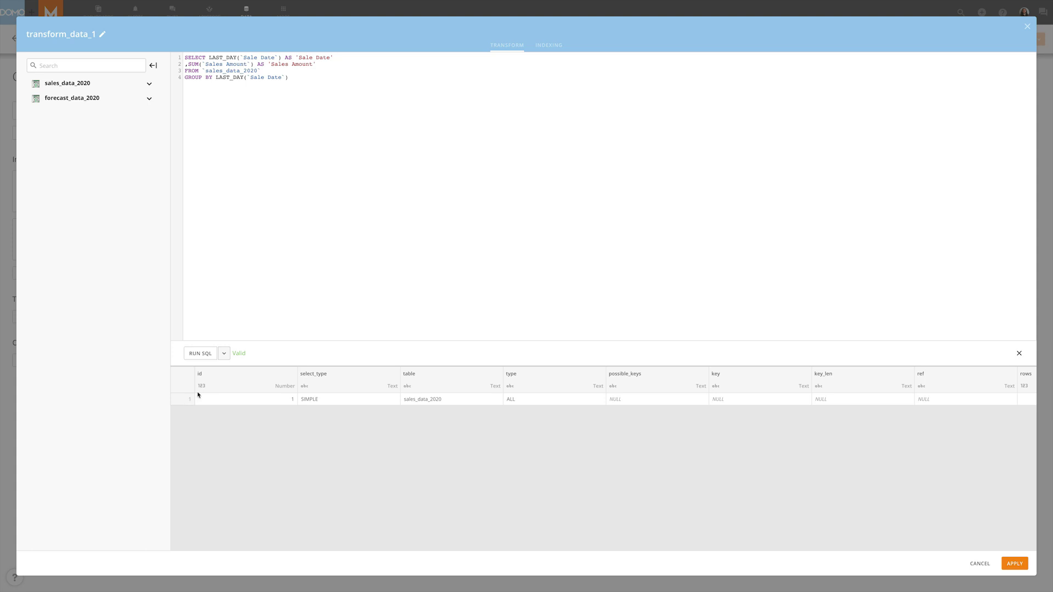
click(544, 49)
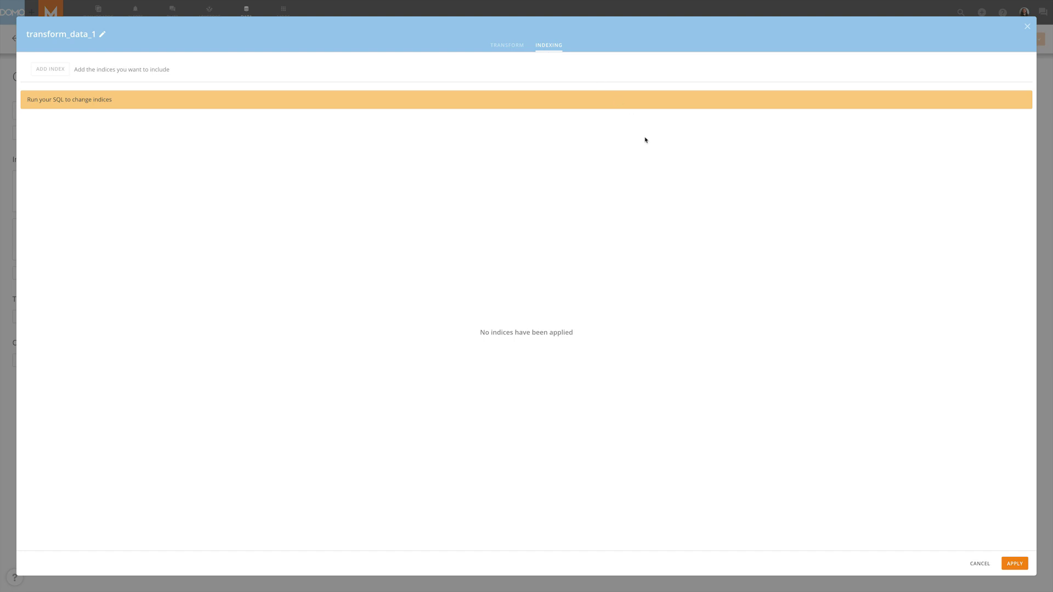
click(1013, 567)
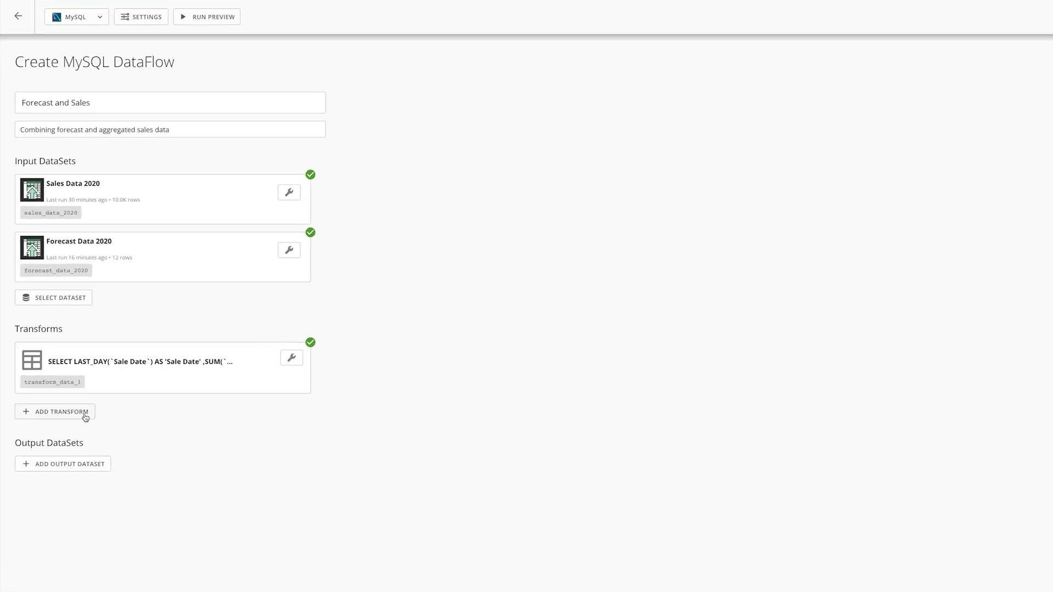
Step: Add a table transform left-joining transform_data_1 with forecast_data_2020 on Sale Date = Forecast Date
click(85, 418)
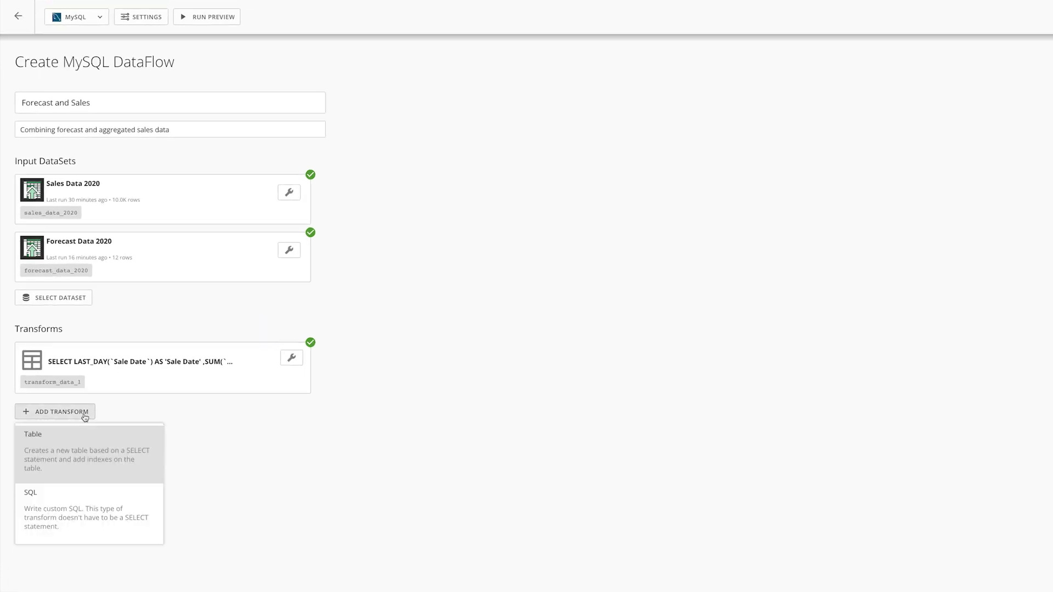
click(75, 446)
click(266, 177)
text(SELECT s.*)
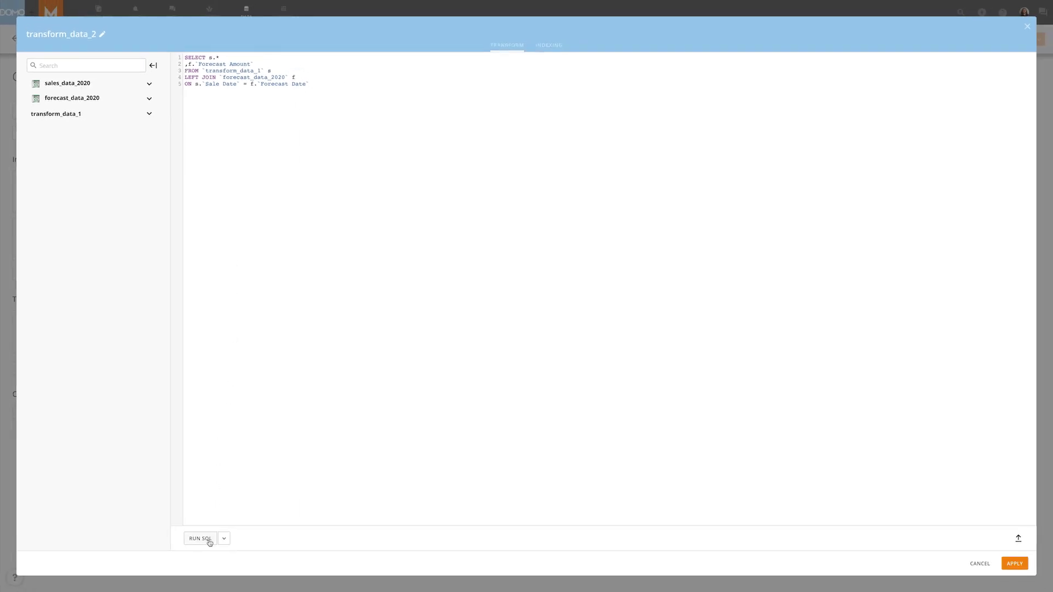
click(200, 538)
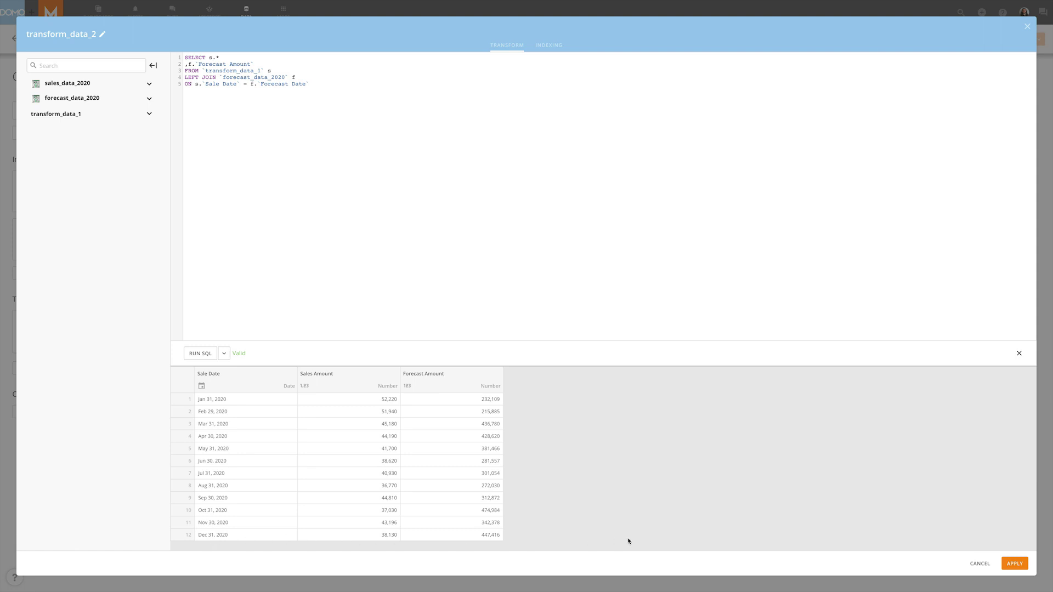
click(1014, 562)
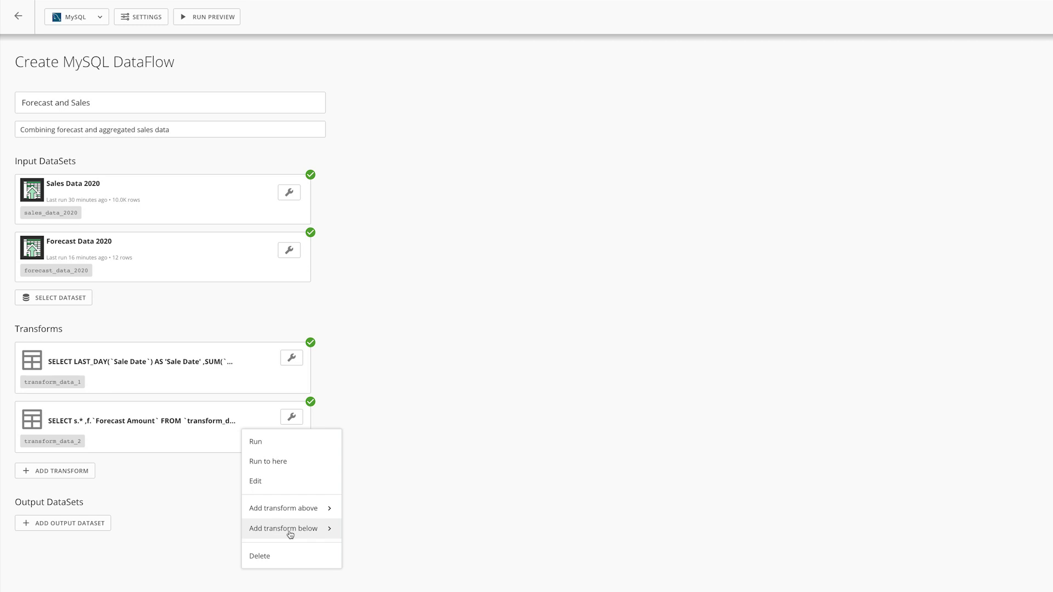
Step: Run to transform_data_2 and add output 'Forecast Sales by Month' as SELECT * FROM transform_data_2
click(279, 462)
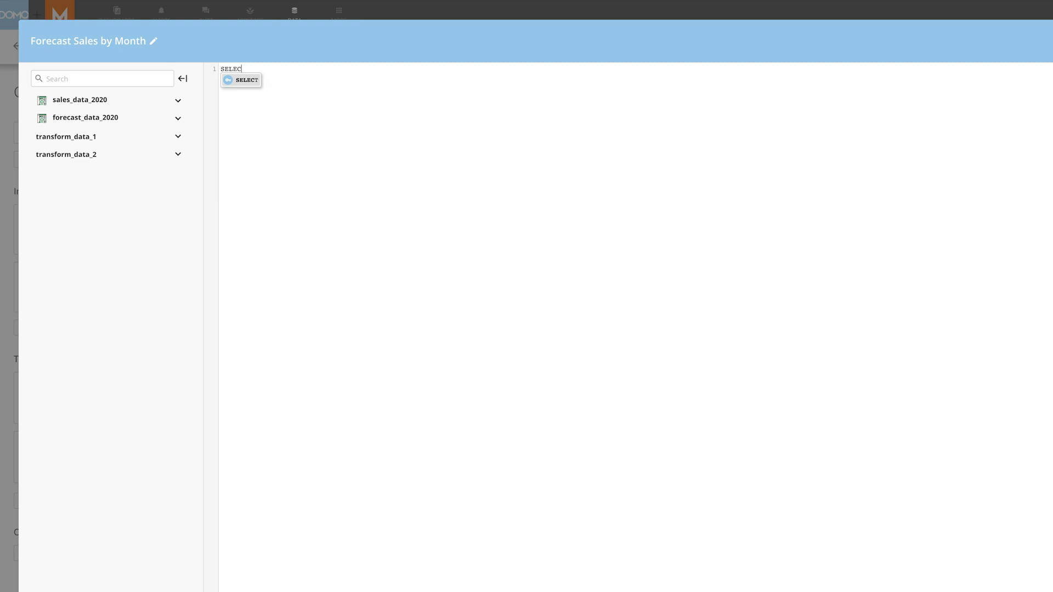
key(Return)
text(FROM `transform_data_2`)
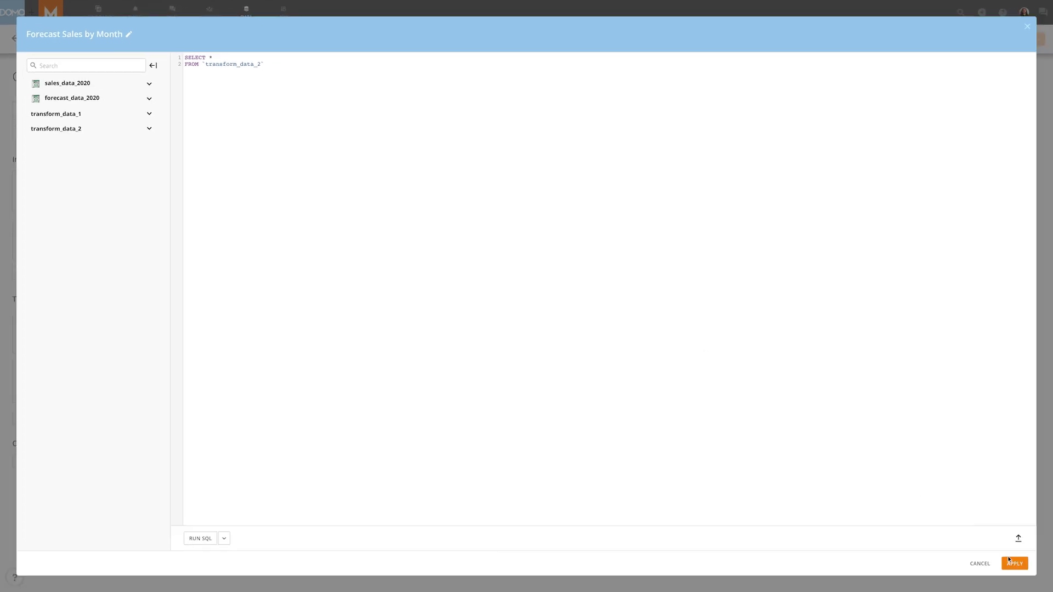
click(1017, 563)
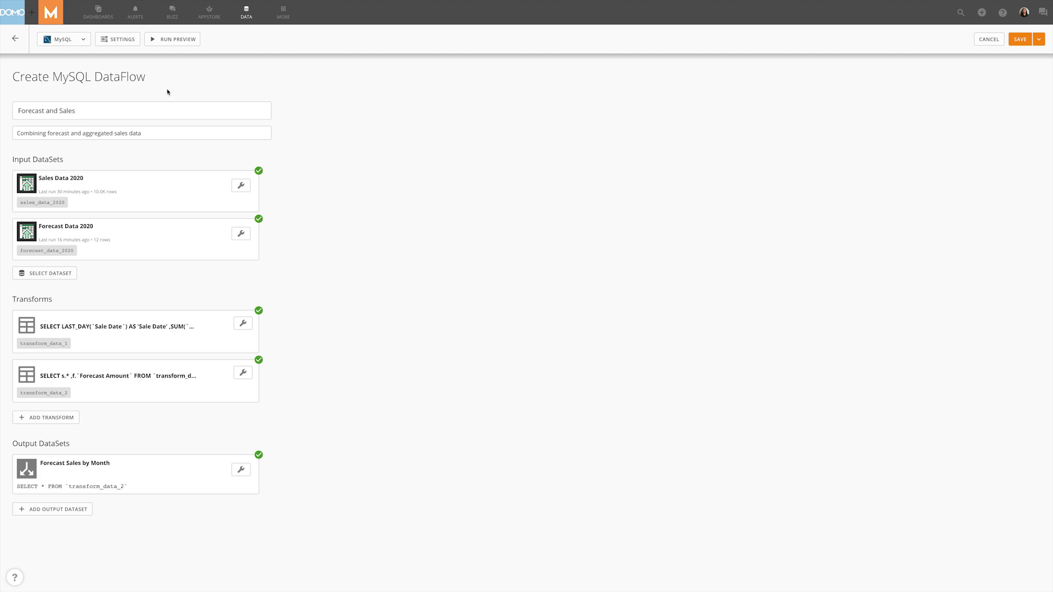
Step: Keep the DataFlow's run trigger set to Manually in Settings
click(120, 41)
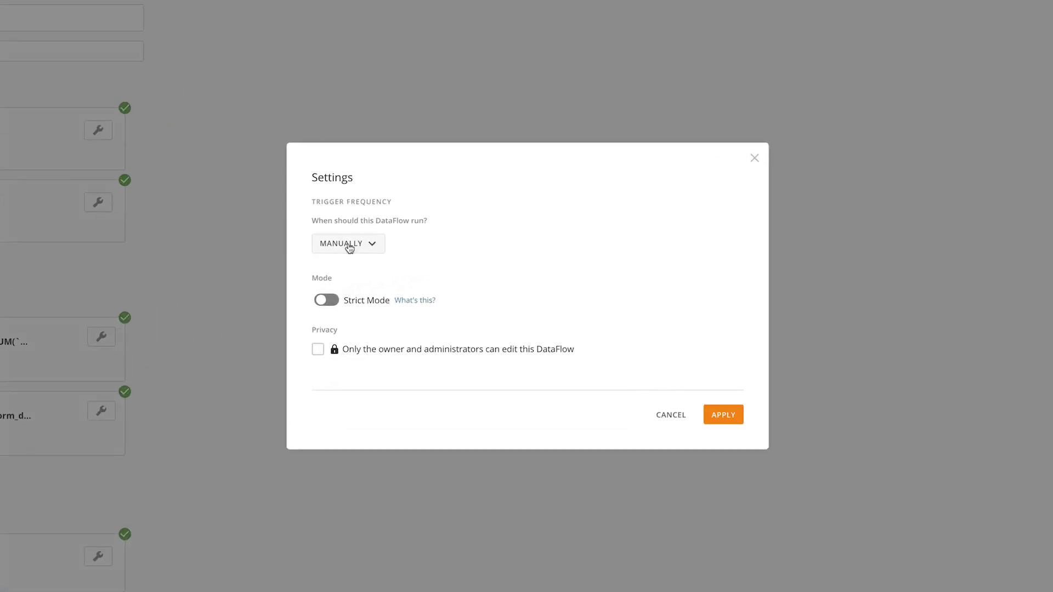
click(349, 248)
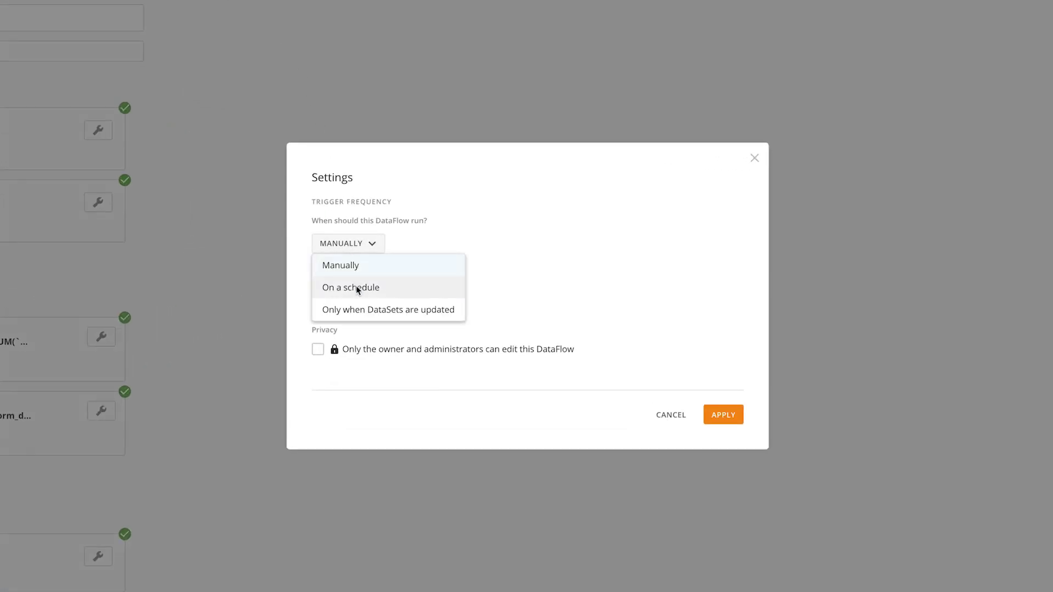
click(366, 328)
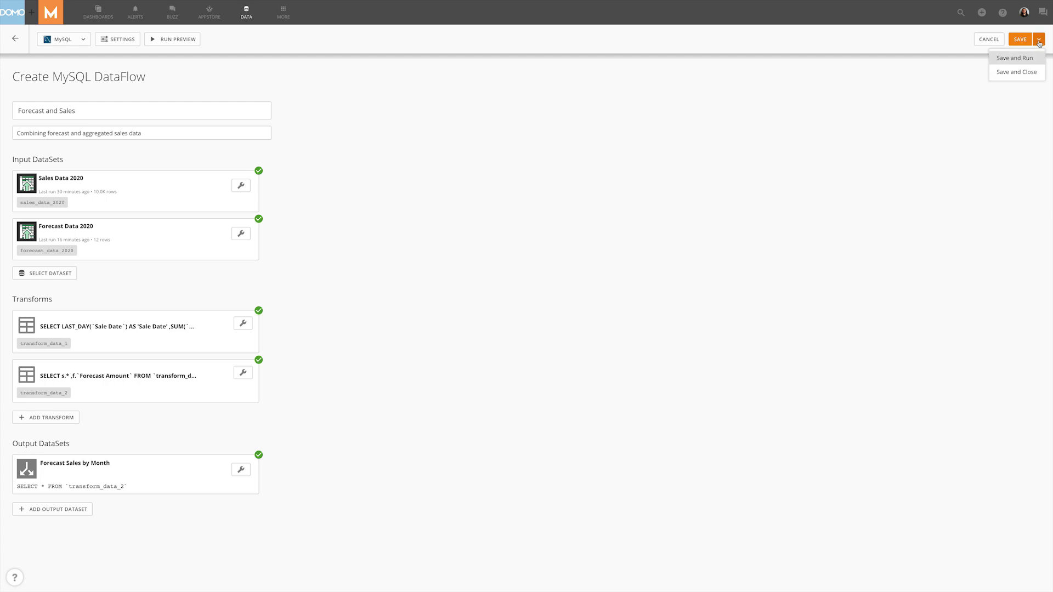
Step: Save and run the DataFlow with the note 'Joined forecast and sales data by month.'
click(1021, 58)
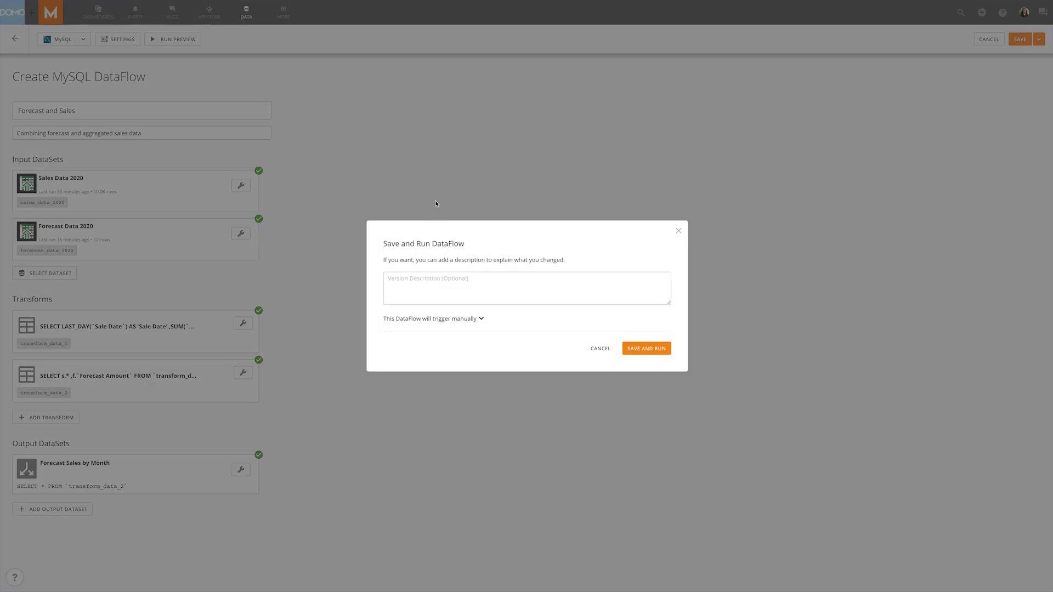
click(427, 278)
text(Joined forecast and s)
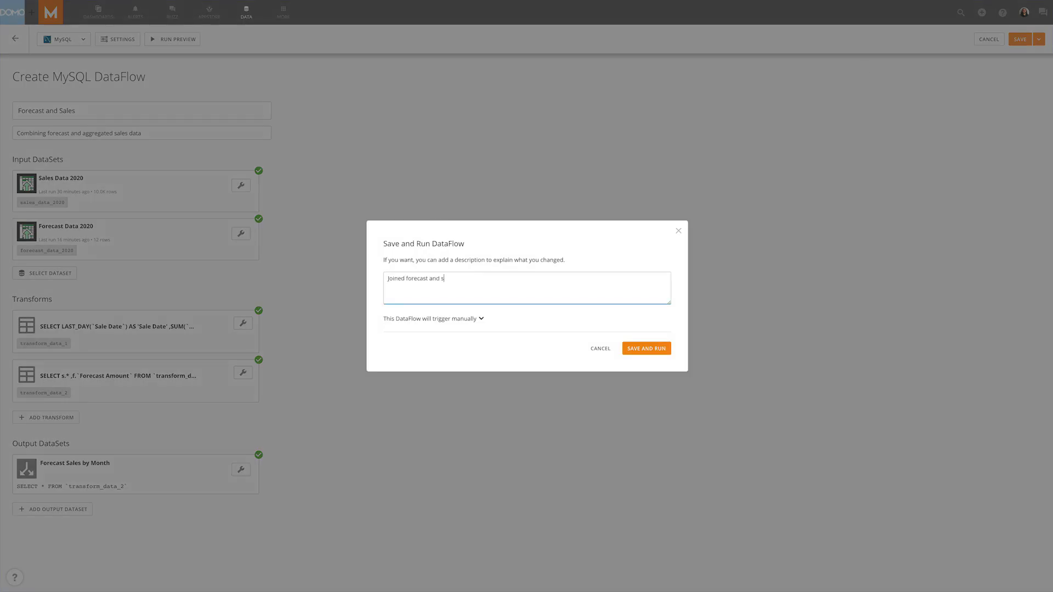
text(ales data by month.)
click(665, 350)
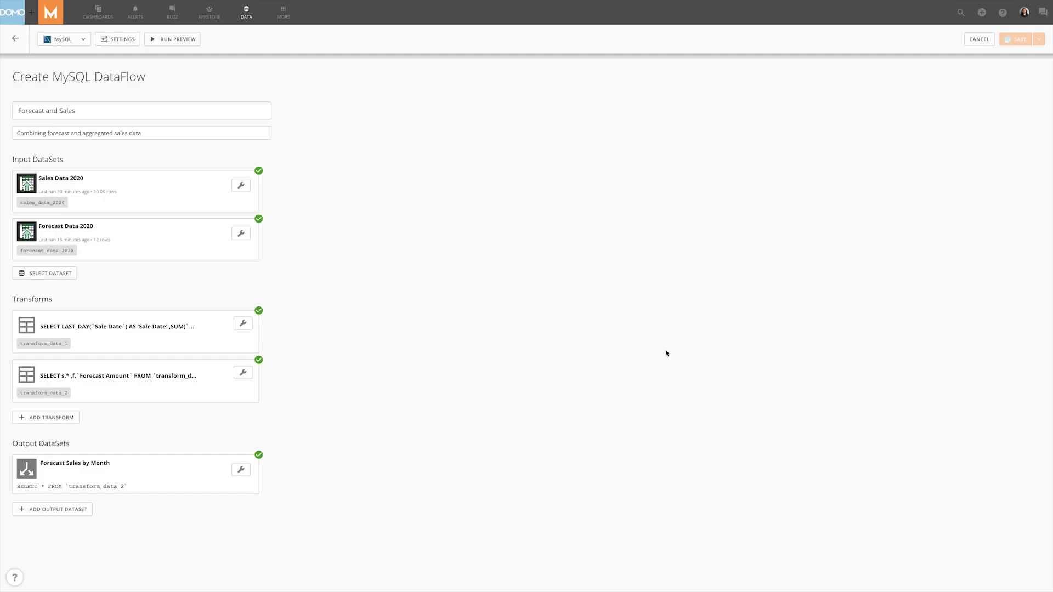